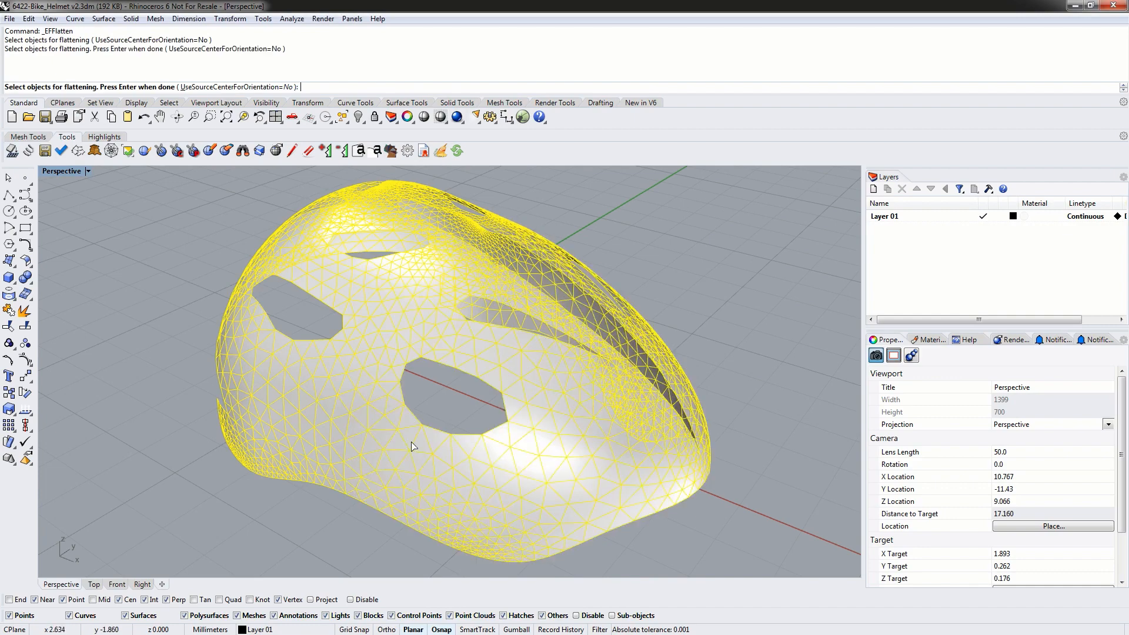
Step: Flatten the selected helmet meshes with ExactFlat and display the patterns in a maximized Top viewport in Shaded mode
key(Return)
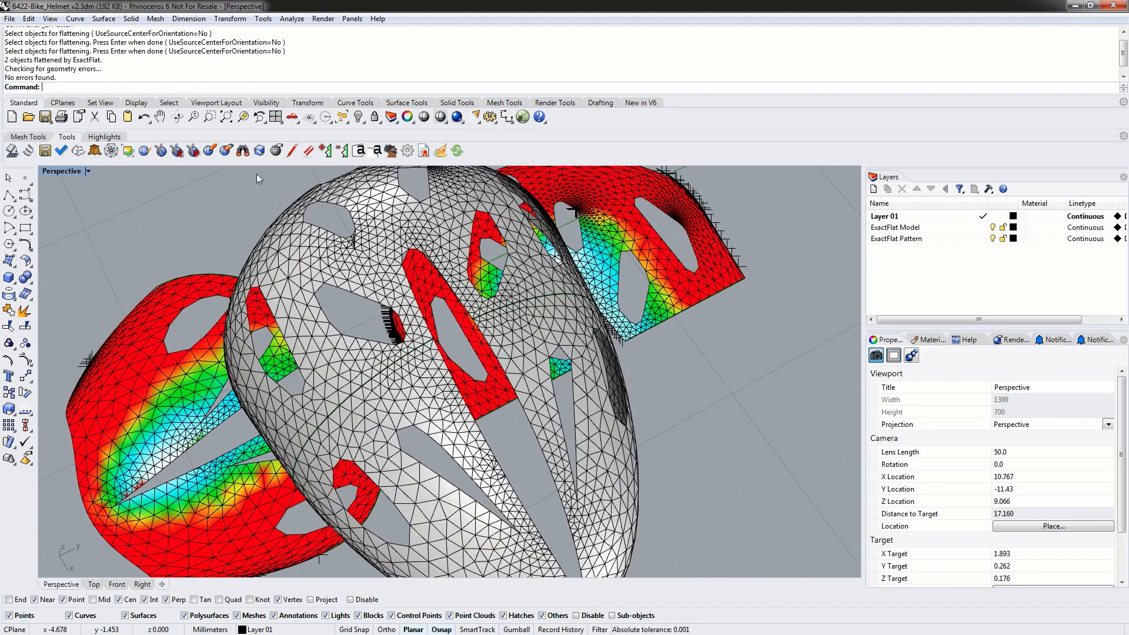
double_click(61, 171)
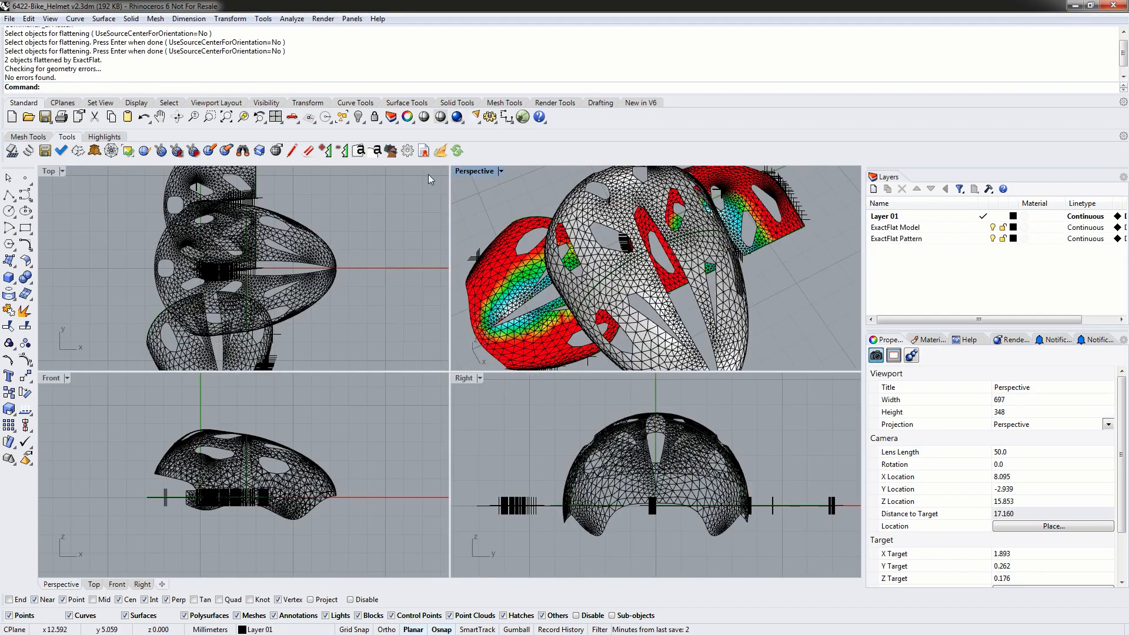
double_click(48, 172)
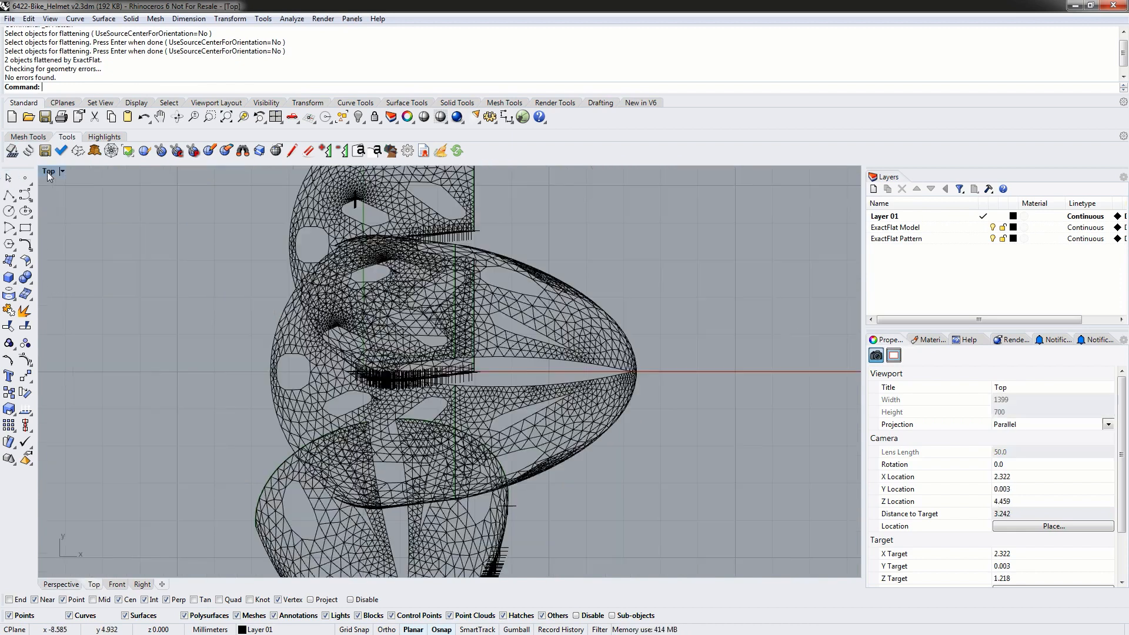
click(50, 171)
click(69, 215)
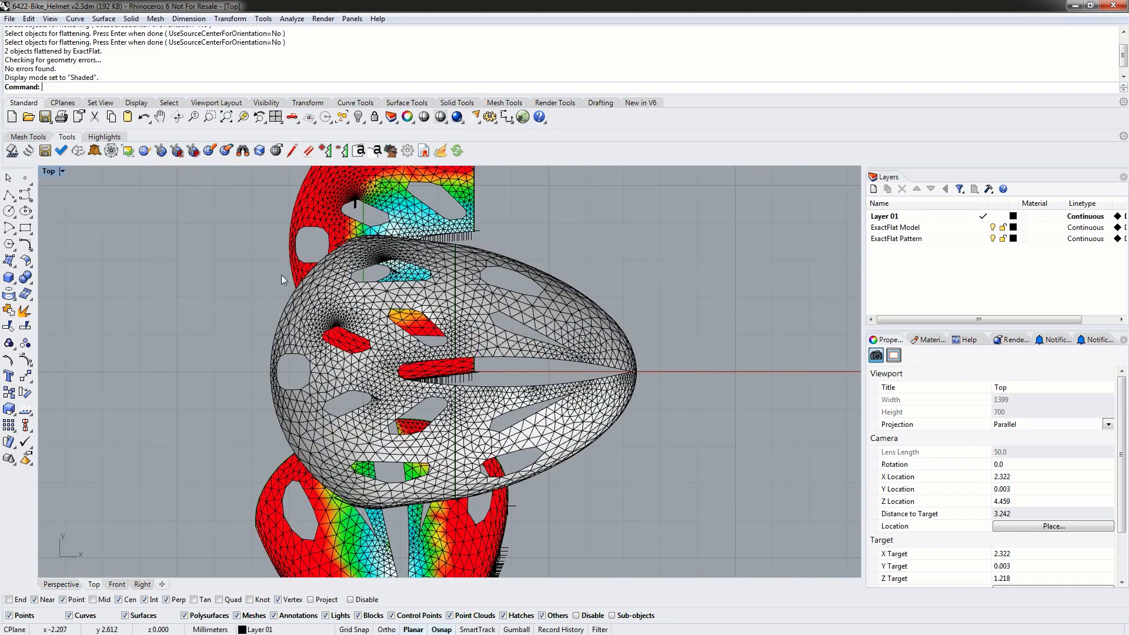
scroll(440, 319, down, 4)
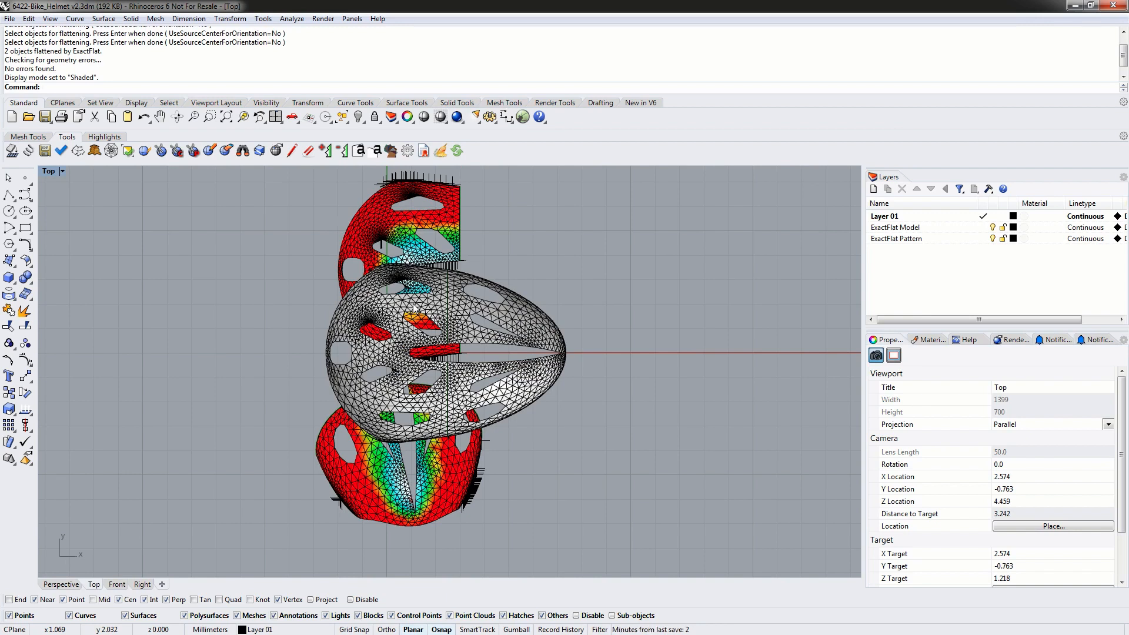
Step: Make ExactFlat Pattern the current layer and hide the ExactFlat Model and Layer 01 layers
click(984, 238)
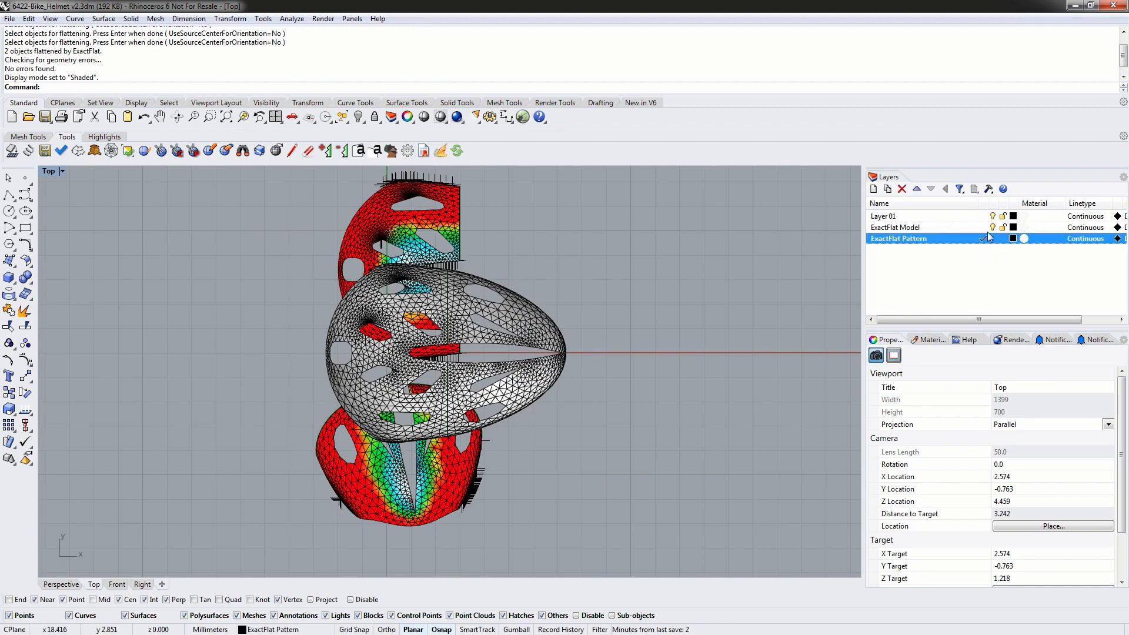
click(992, 227)
click(993, 216)
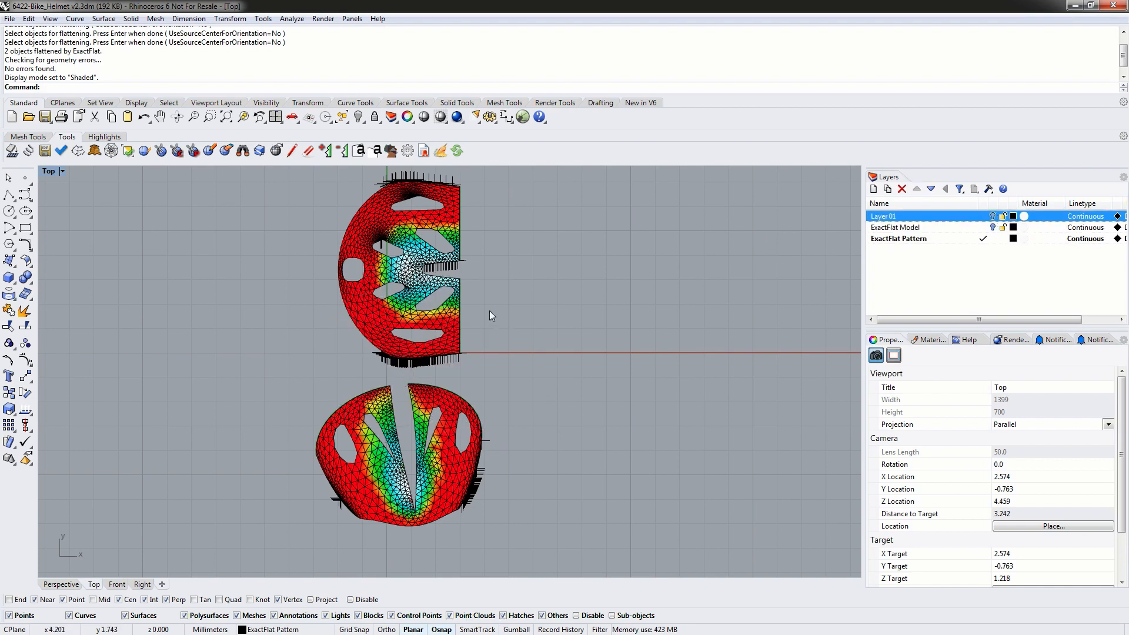
right_drag(424, 257, 400, 281)
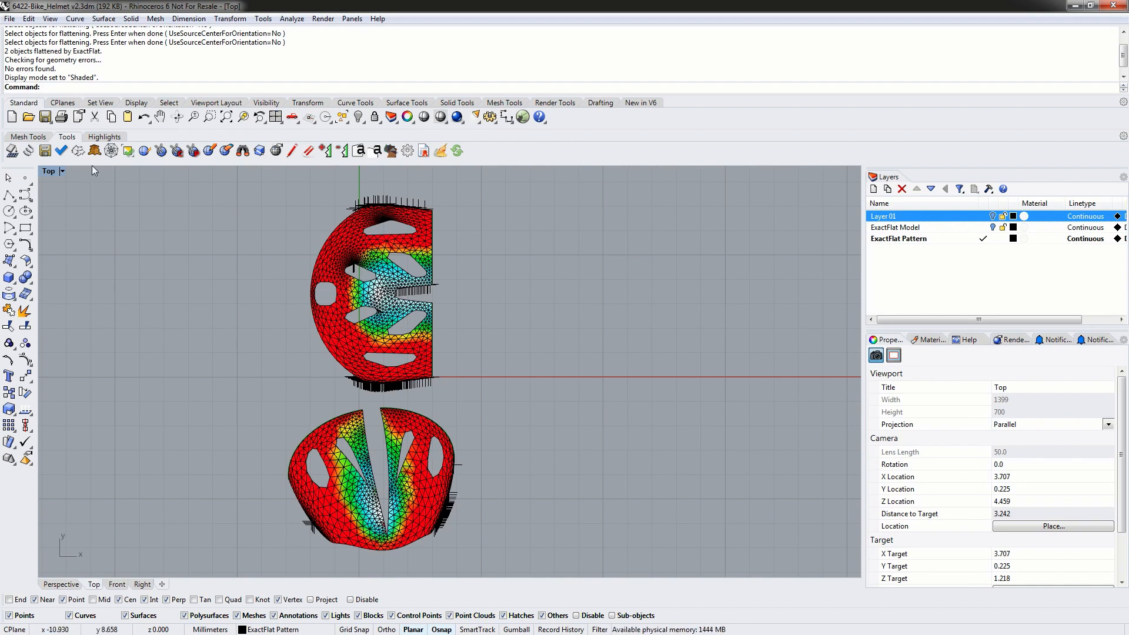
Step: Re-flatten both helmet pattern pieces with the Fracture tool
click(77, 151)
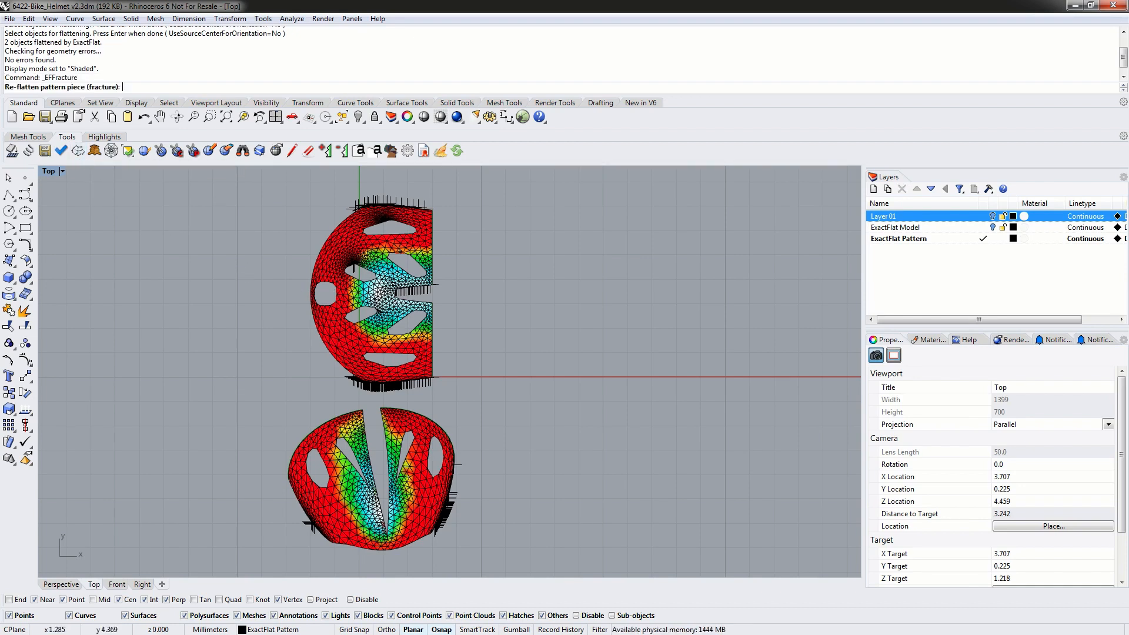
click(389, 292)
right_drag(392, 300, 385, 329)
scroll(385, 312, down, 4)
right_drag(408, 388, 399, 300)
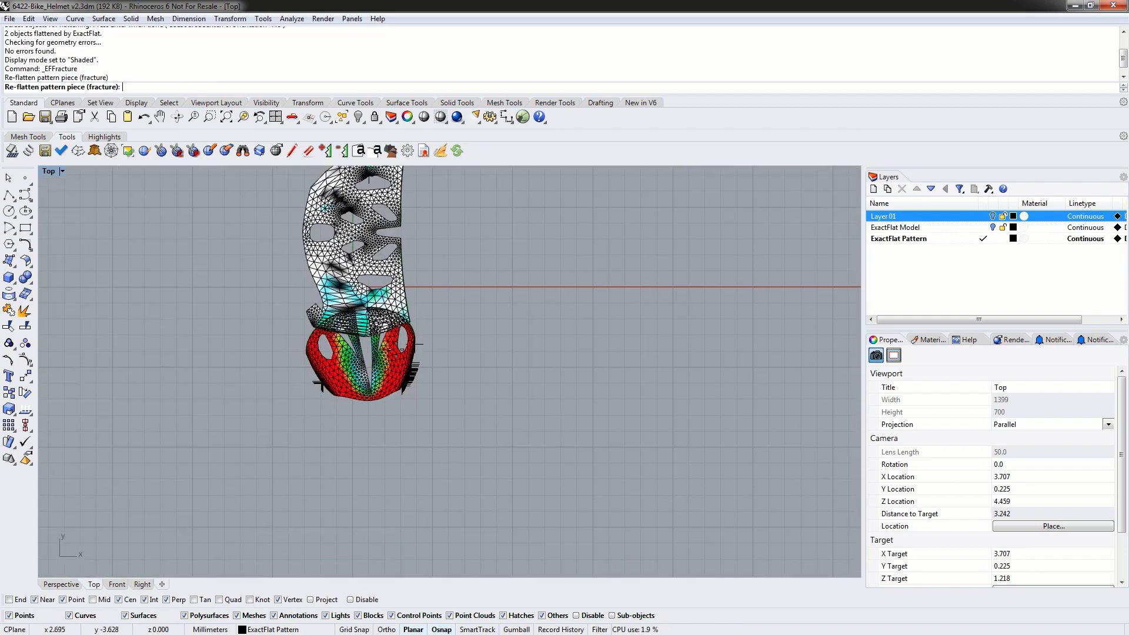
click(385, 391)
key(Return)
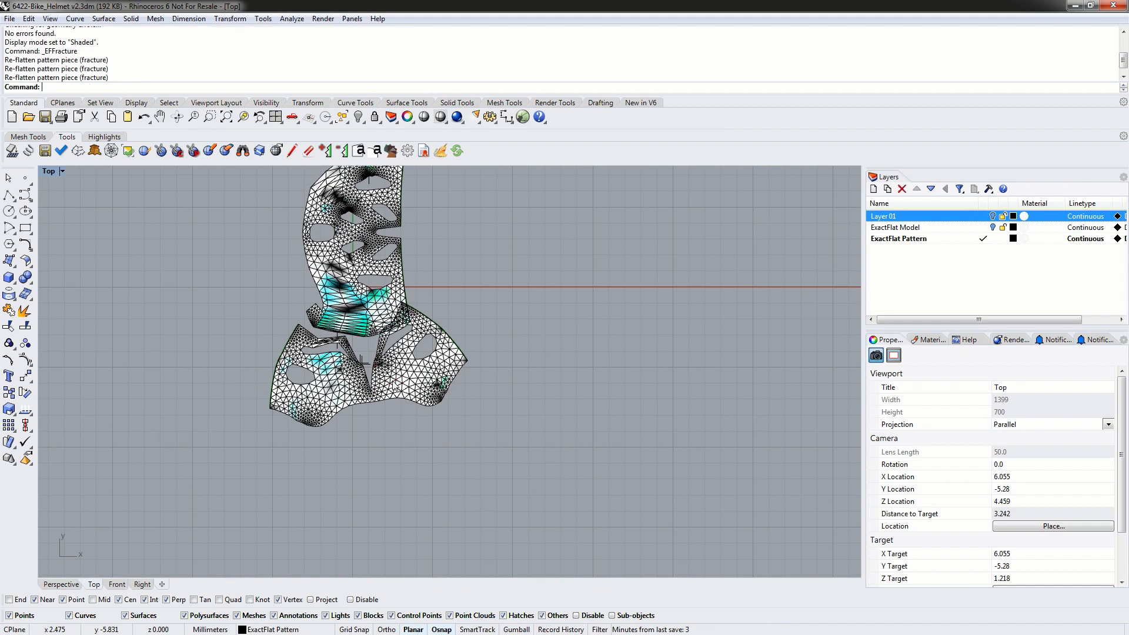
Step: Move the lower pattern piece down and away so that it clears the upper piece
drag(392, 383, 441, 428)
click(496, 288)
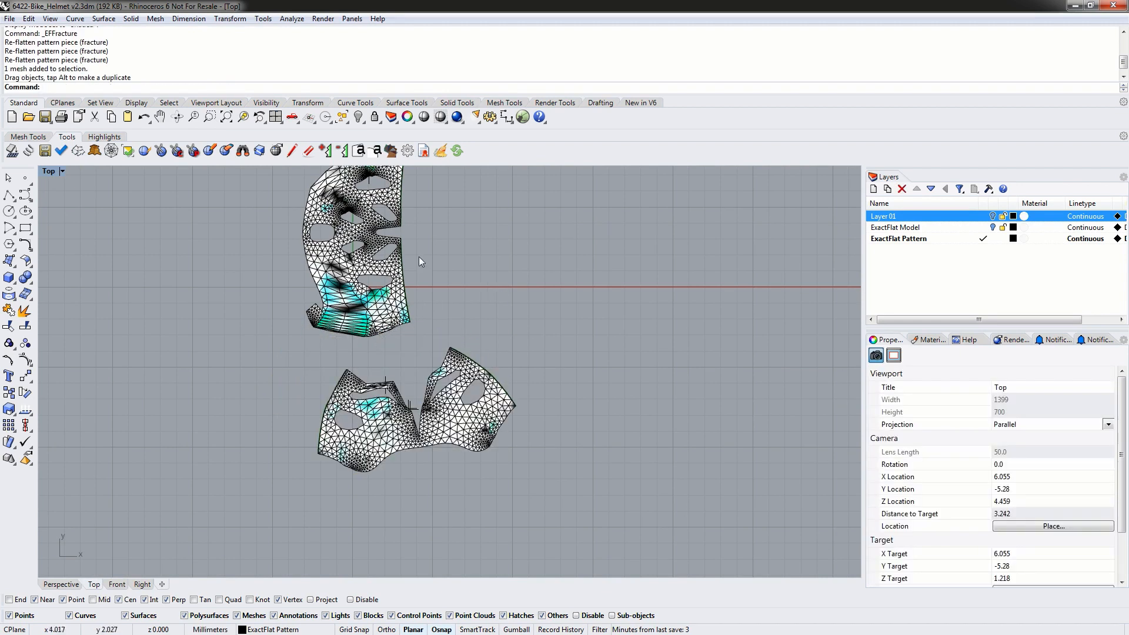
right_drag(418, 258, 395, 332)
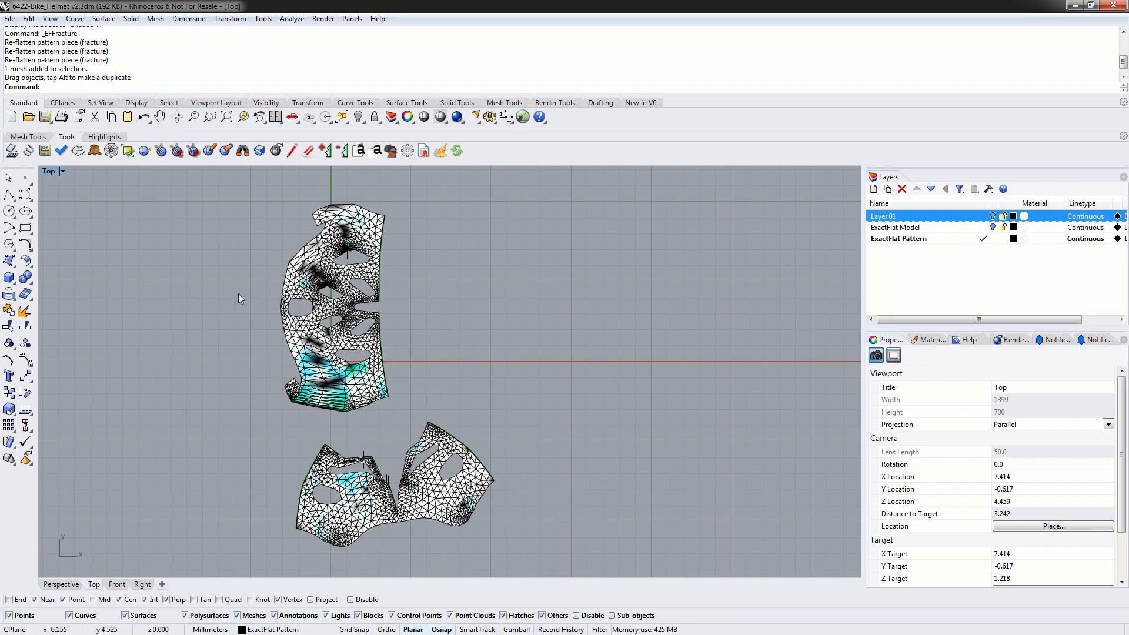
Step: Re-flatten the upper pattern piece three more times with the Fracture tool
click(77, 150)
click(318, 258)
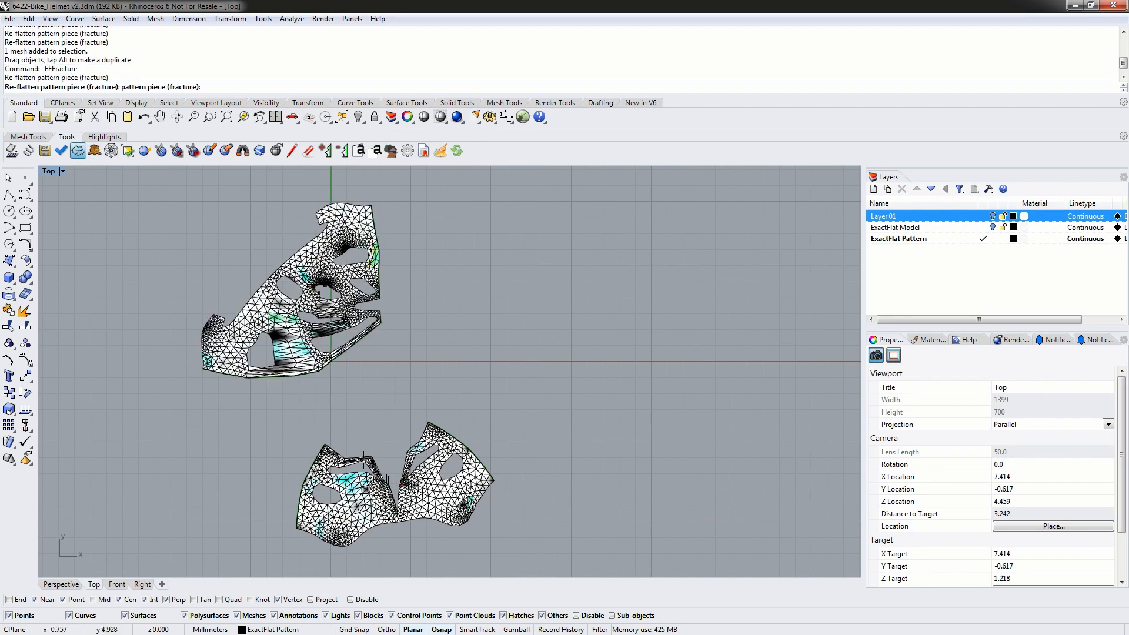
click(291, 325)
click(305, 315)
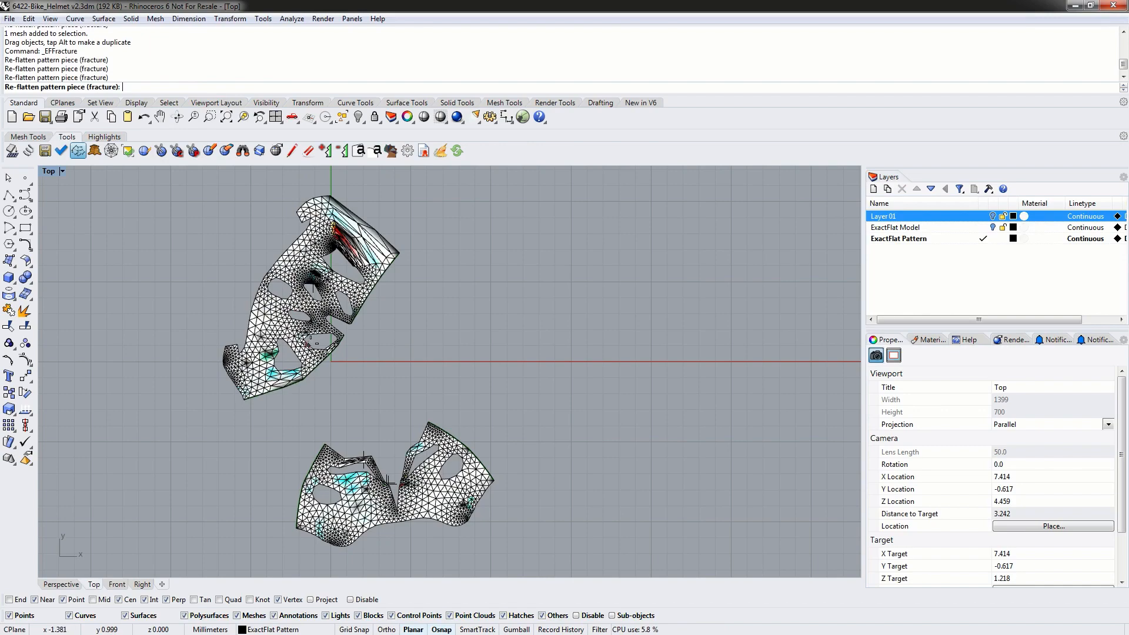
key(Return)
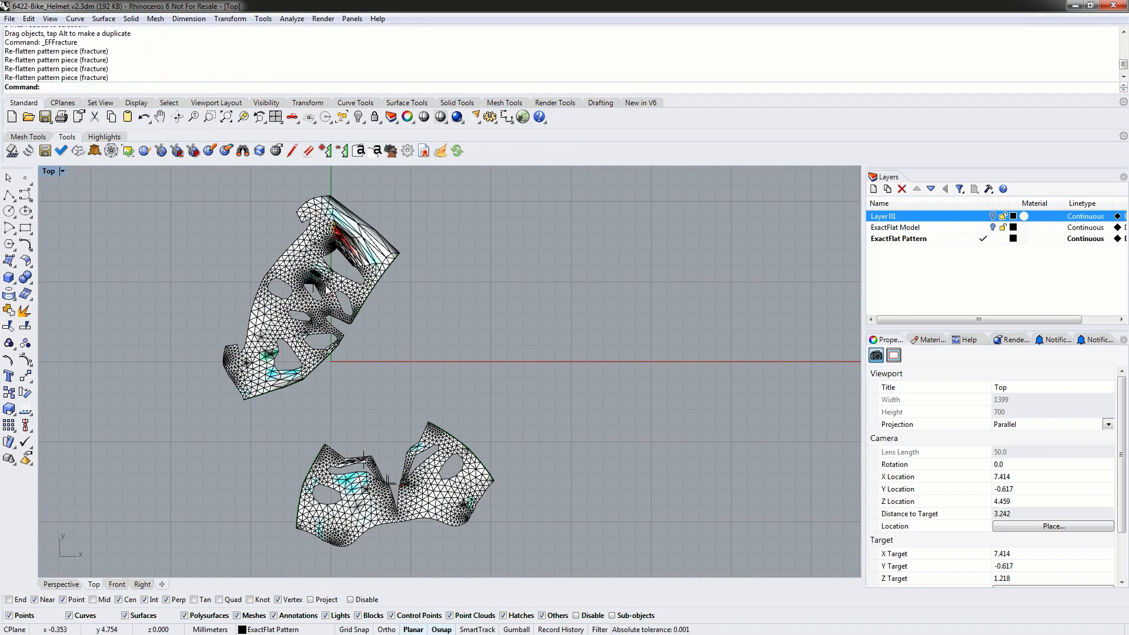
Step: Turn off the ExactFlat mesh edge and stress highlights to see the bare pattern pieces
scroll(311, 287, up, 8)
scroll(310, 264, up, 8)
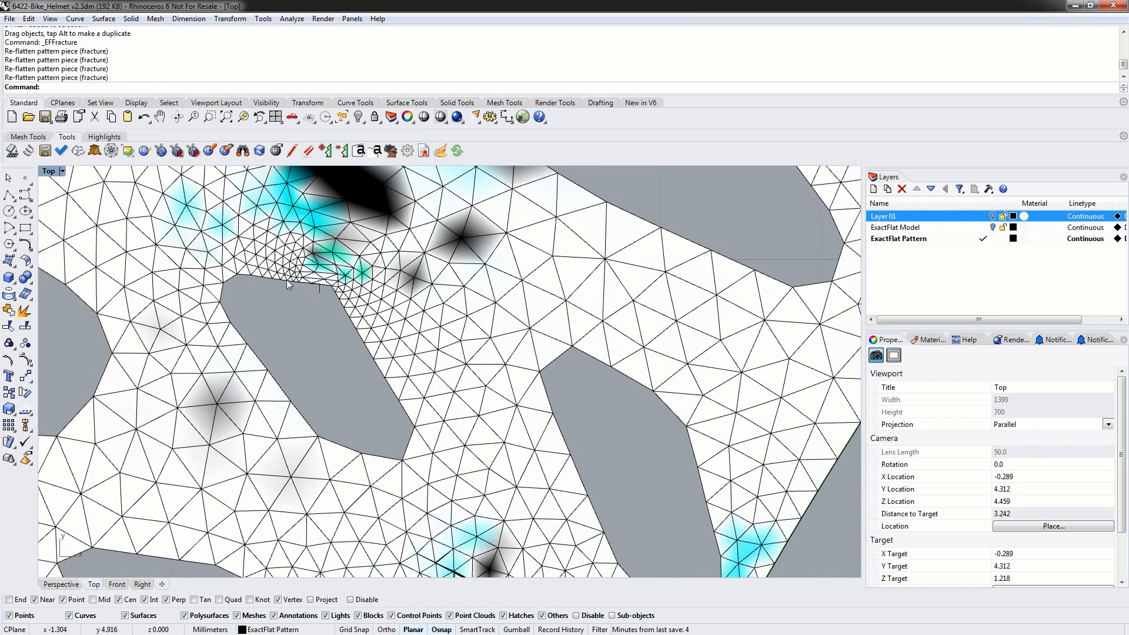
click(103, 137)
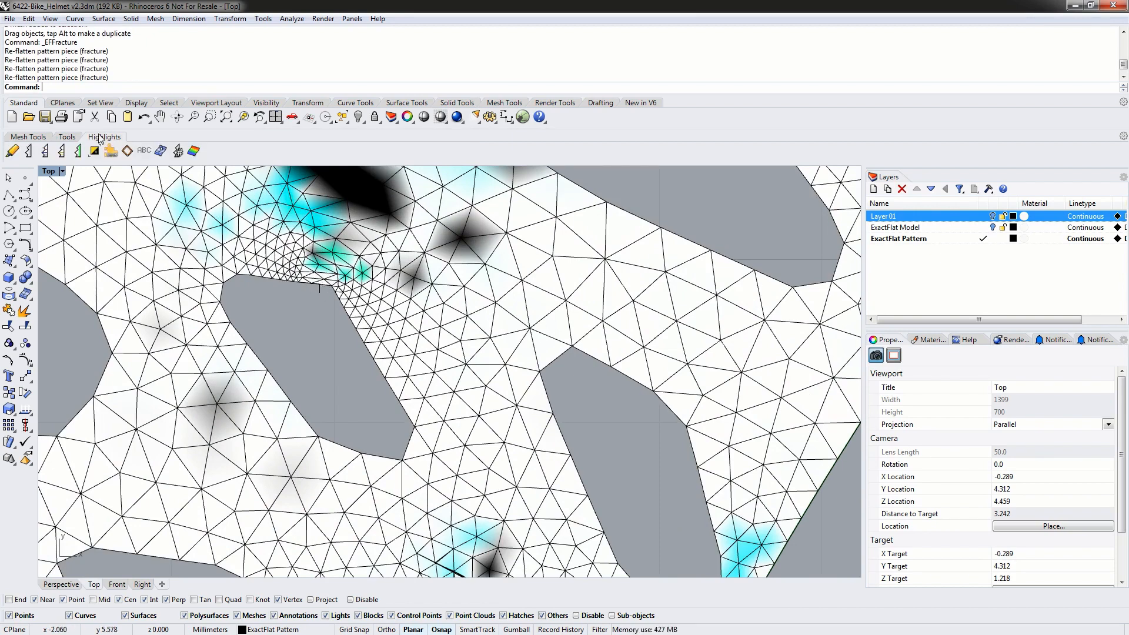
click(28, 150)
click(192, 153)
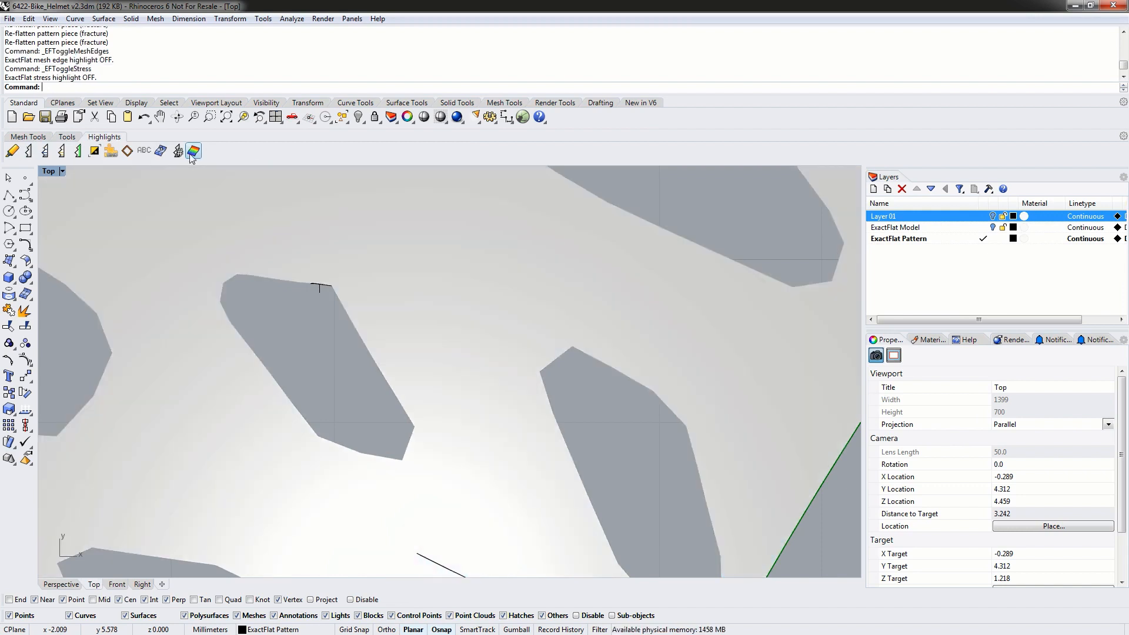
scroll(330, 294, down, 5)
scroll(353, 356, down, 3)
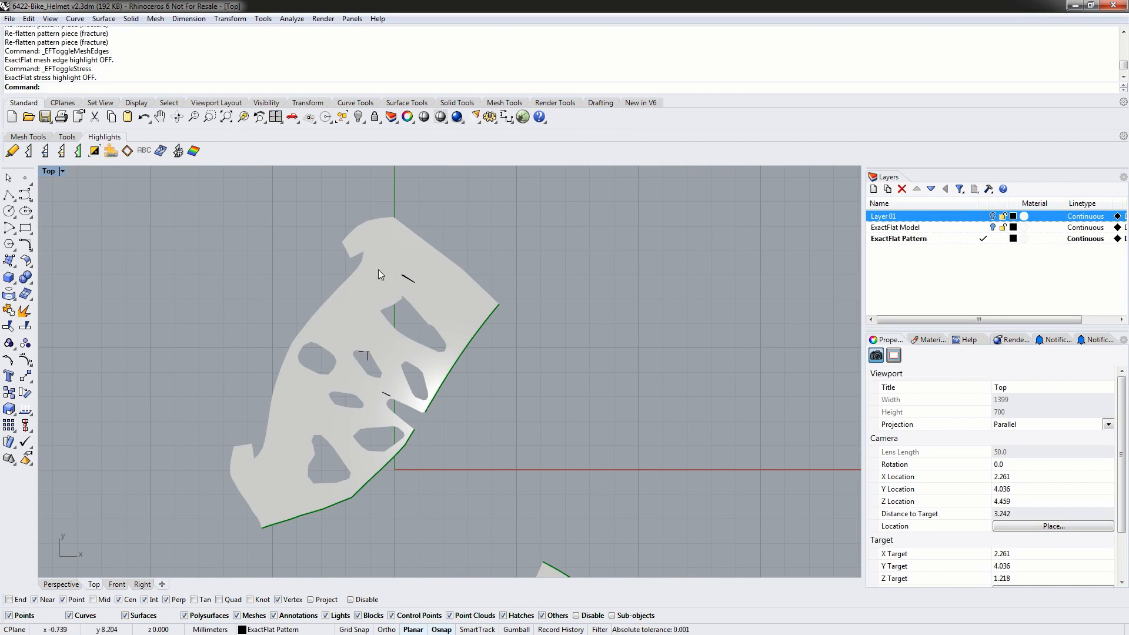
Step: Re-flatten the upper pattern piece with the Pelt tool
click(66, 137)
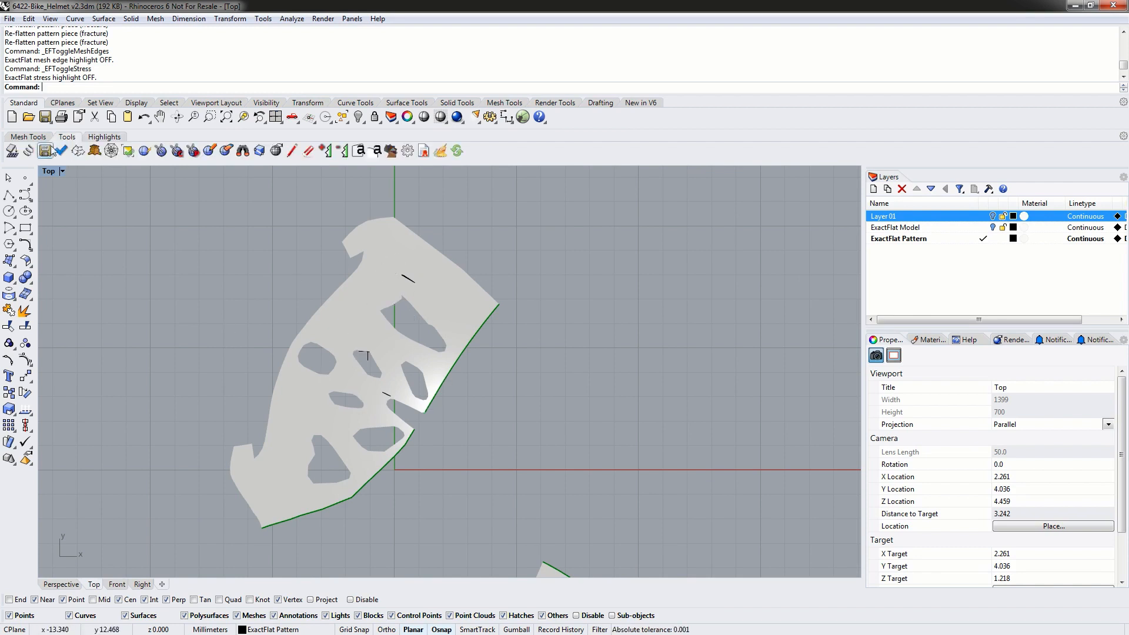
click(95, 151)
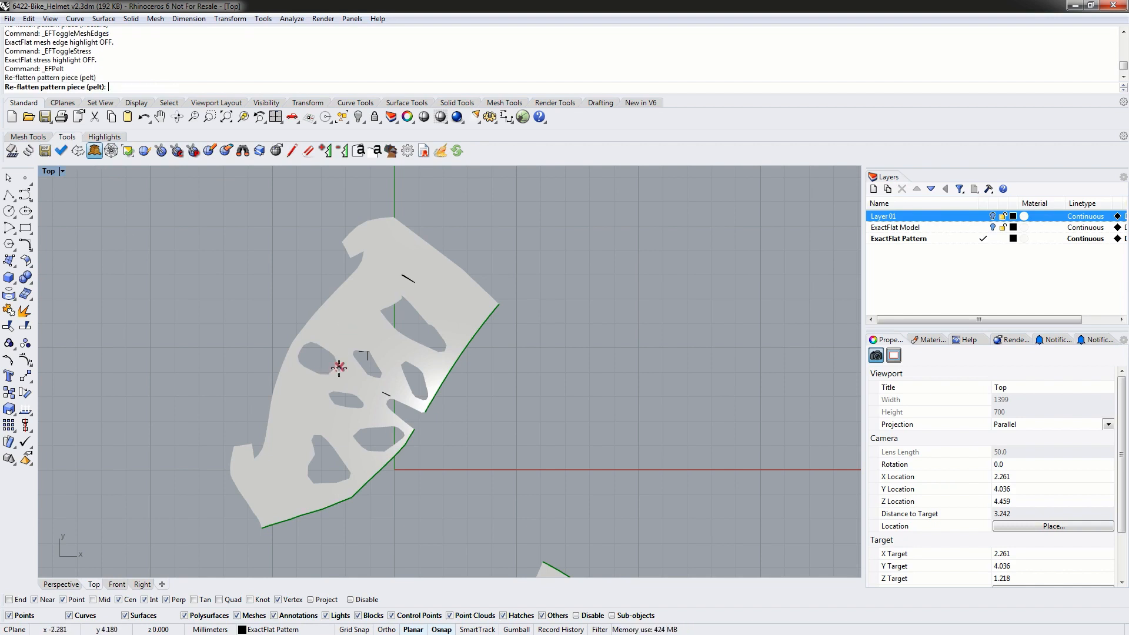
click(366, 376)
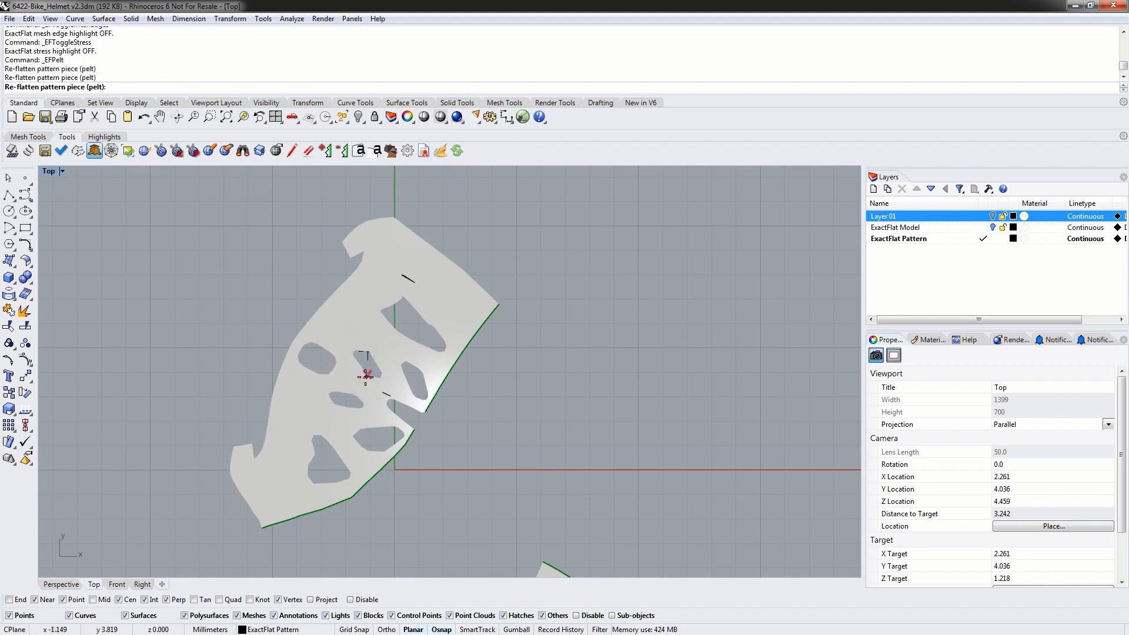
right_click(365, 376)
Step: Correct the flipped triangles on the upper pattern piece with the unflip triangles tool
click(127, 151)
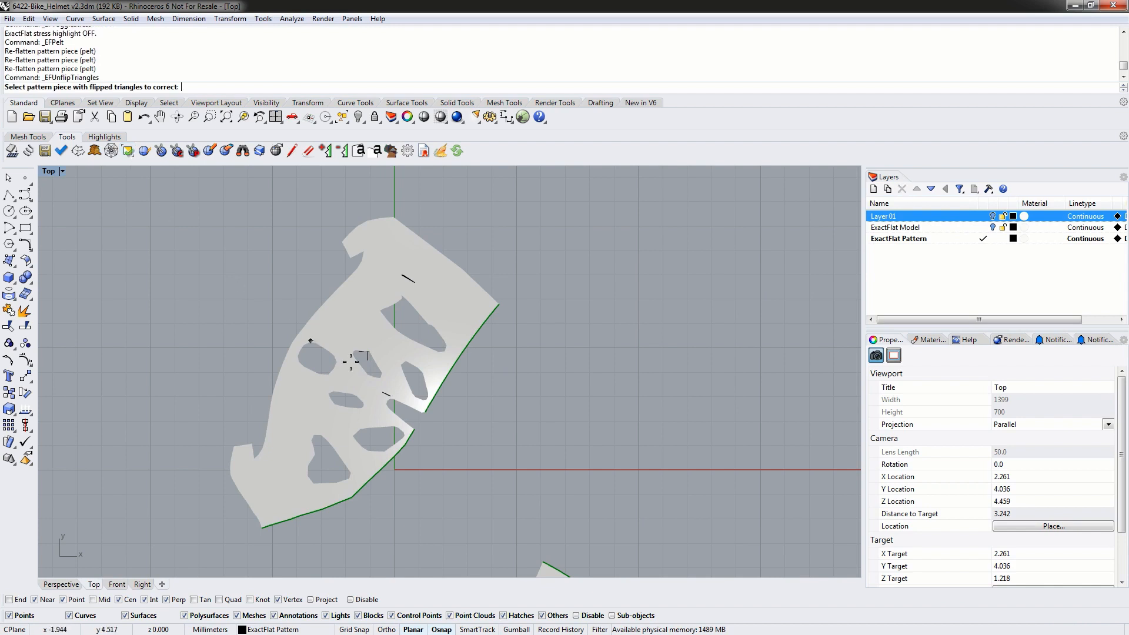
click(356, 319)
right_click(356, 321)
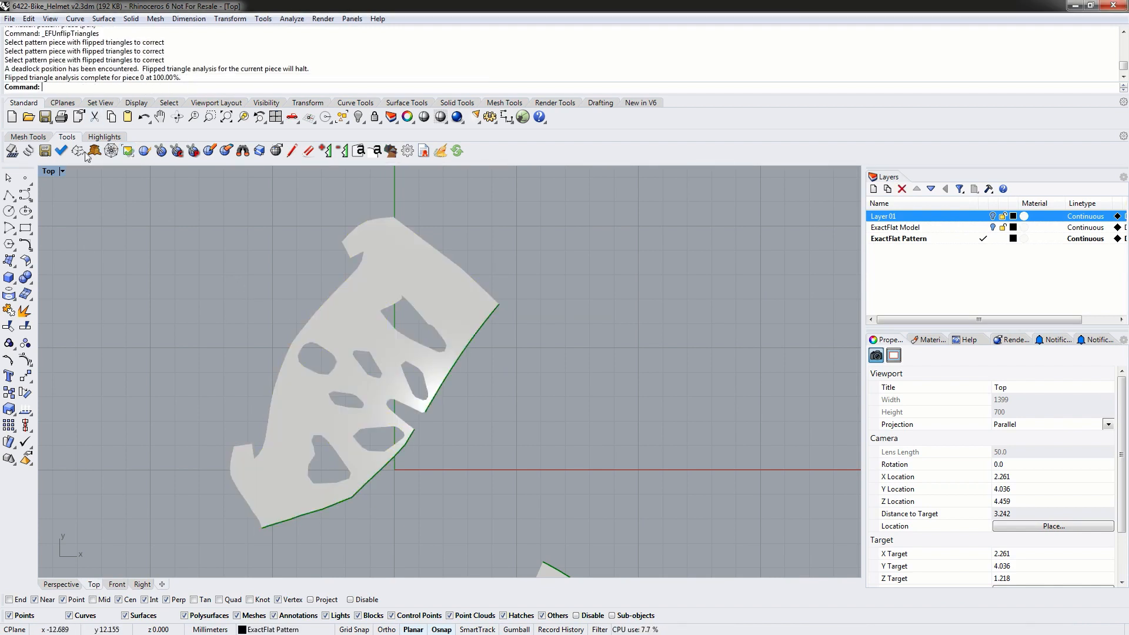
Step: Re-flatten the lower pattern piece with the Pelt tool
right_drag(459, 461, 472, 318)
scroll(467, 310, down, 4)
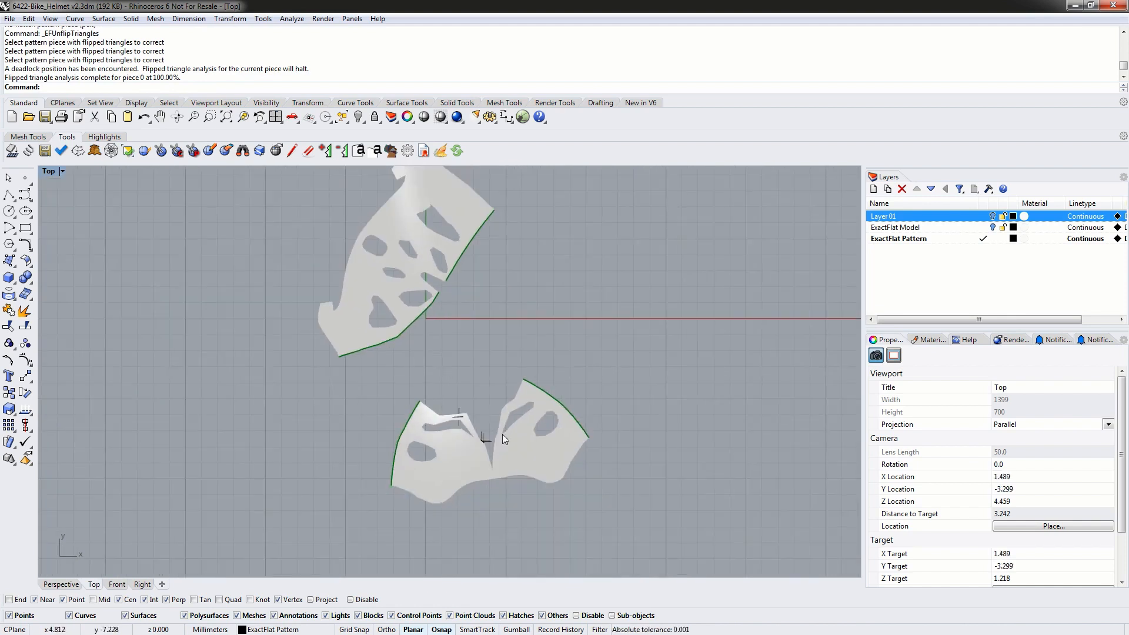
right_drag(478, 462, 363, 490)
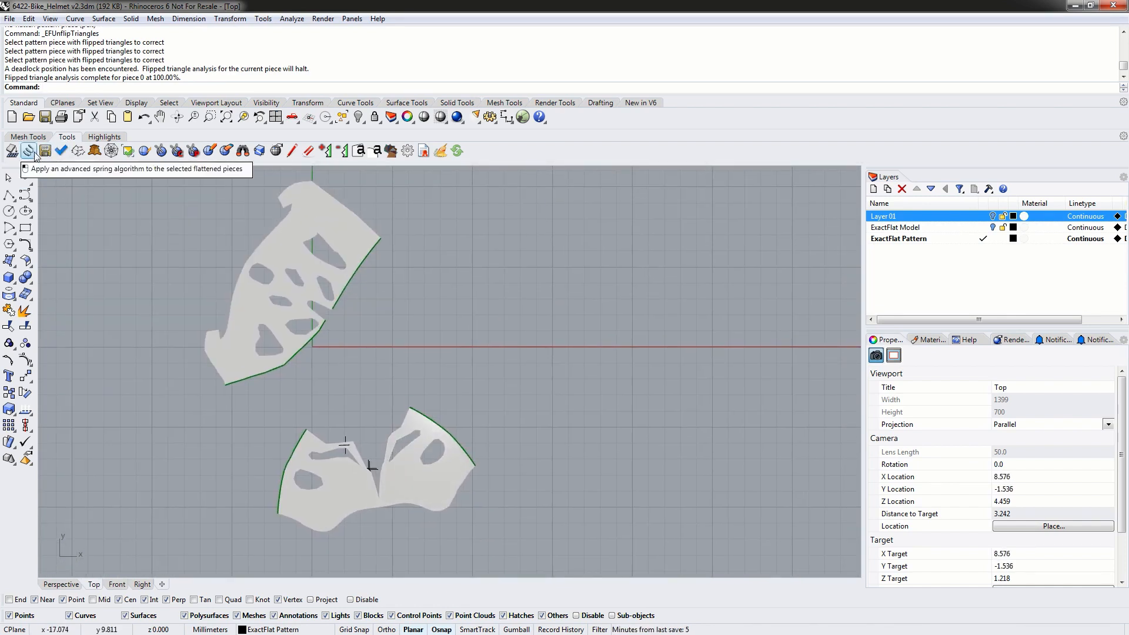
click(95, 151)
click(348, 475)
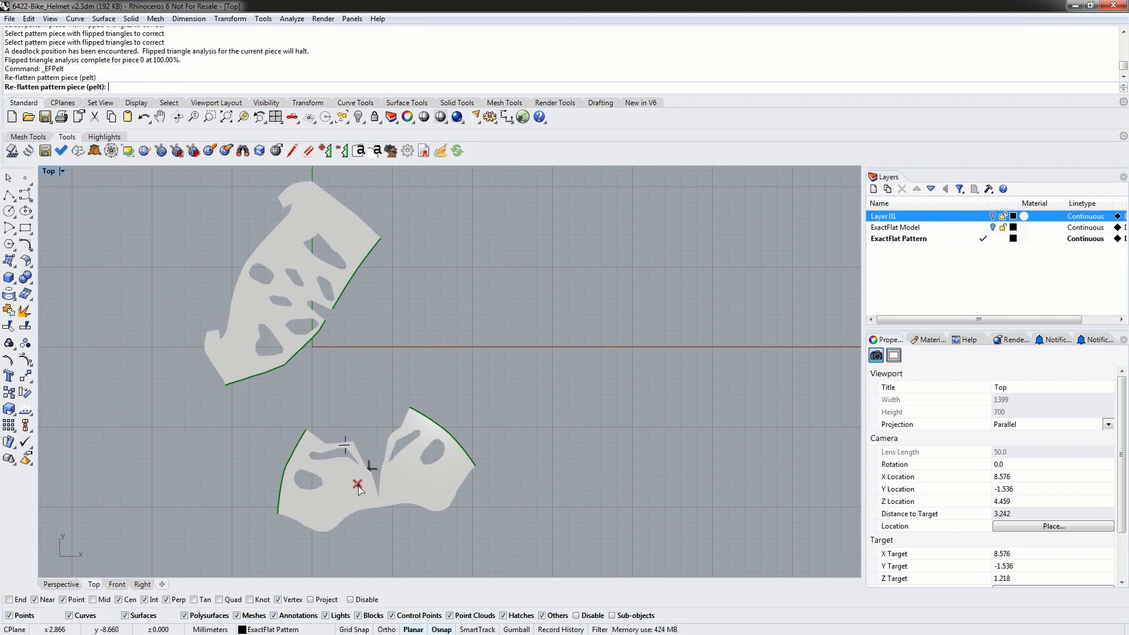
right_click(352, 488)
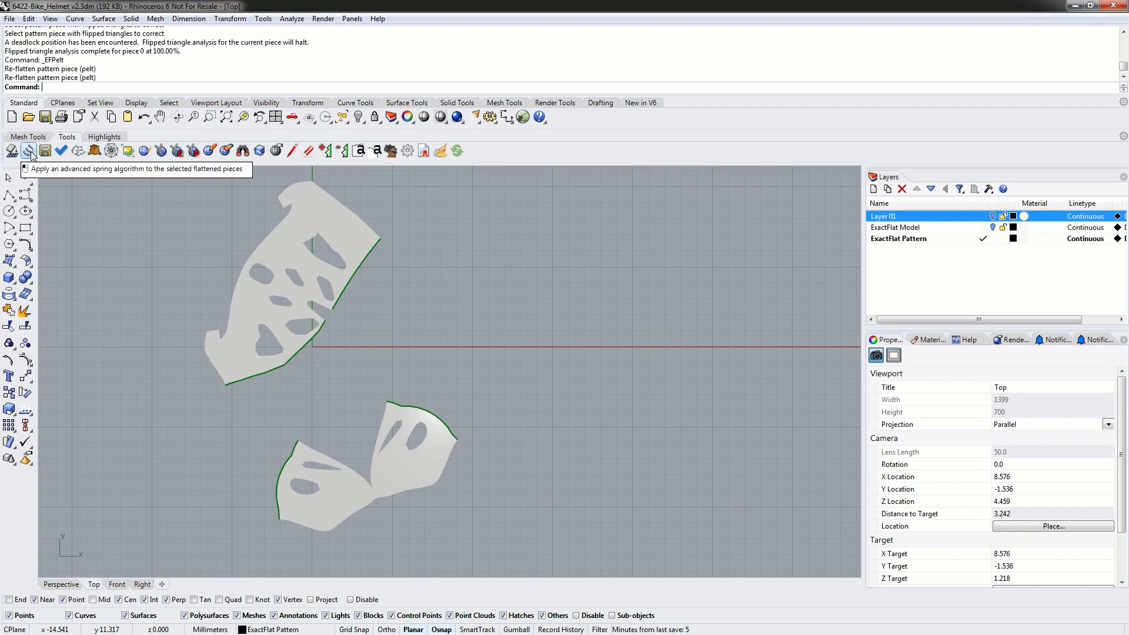
Step: Turn the ExactFlat mesh edge and stress highlights back on for the pattern pieces
click(104, 137)
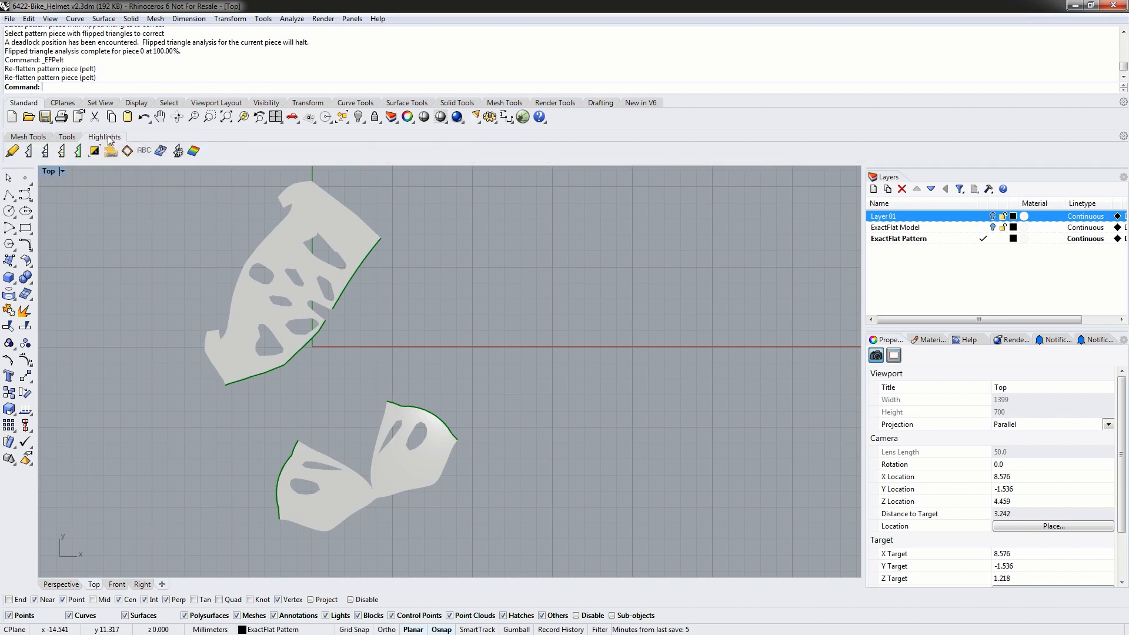
click(29, 152)
click(193, 152)
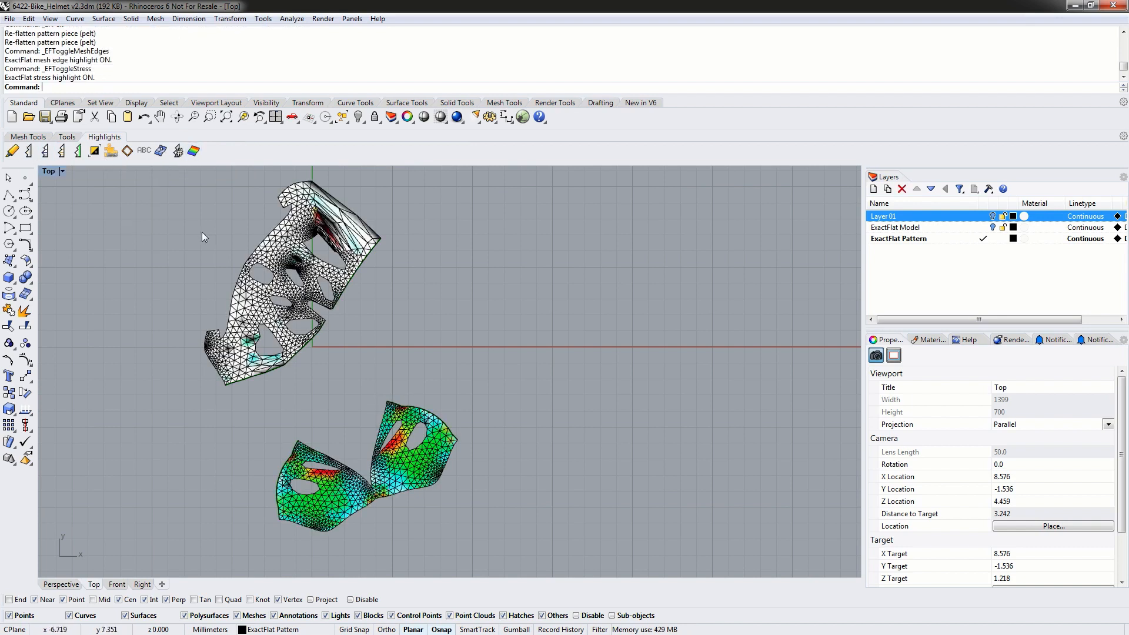
right_drag(203, 237, 272, 270)
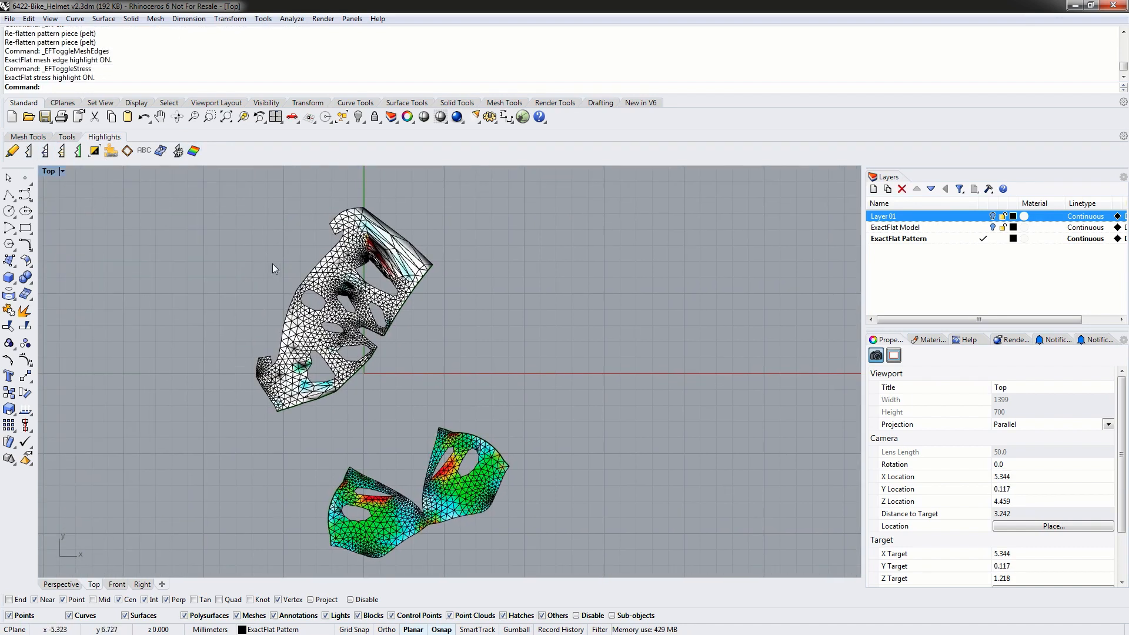
Step: Run the Spring algorithm on both pattern pieces with the default Cotton 1 settings, skipping the rest of Piece 1's optimization
click(68, 140)
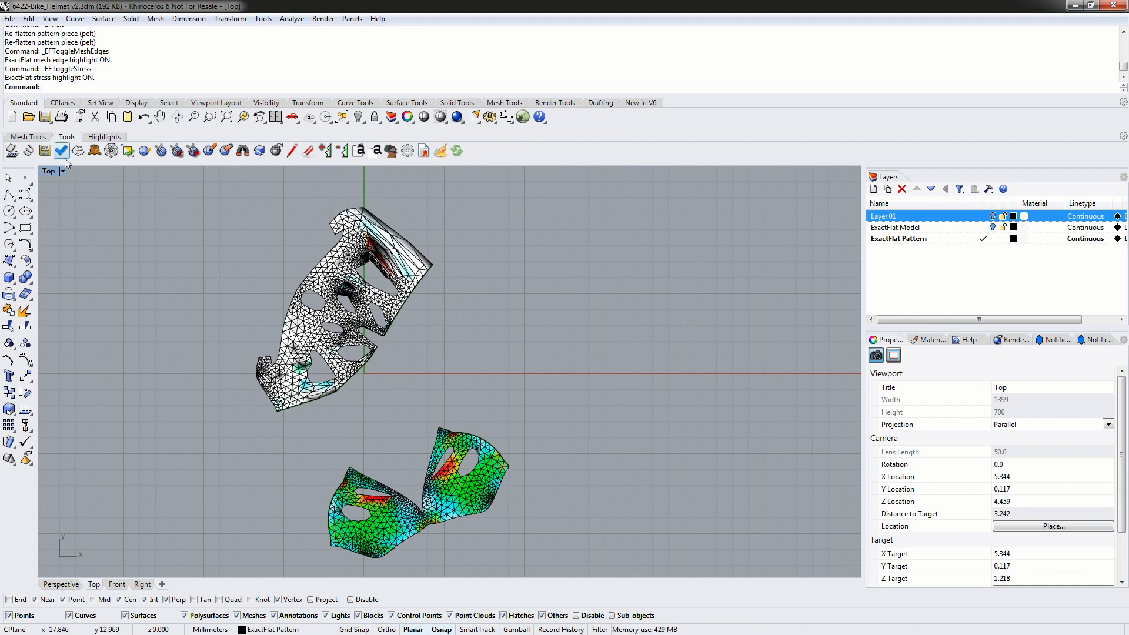
click(29, 151)
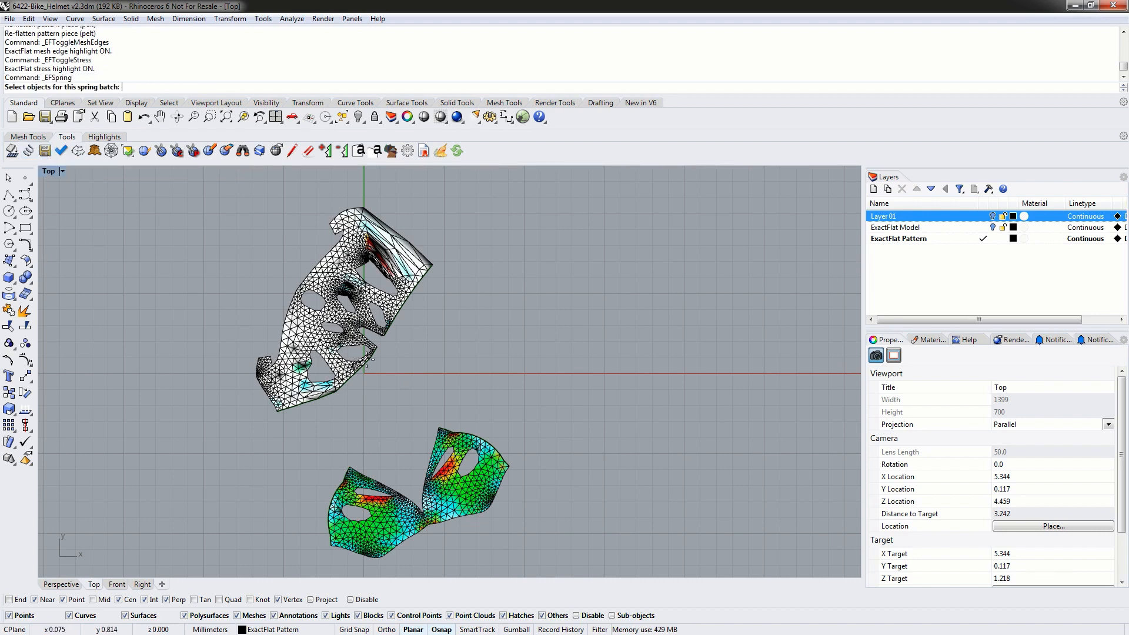
click(333, 273)
click(457, 493)
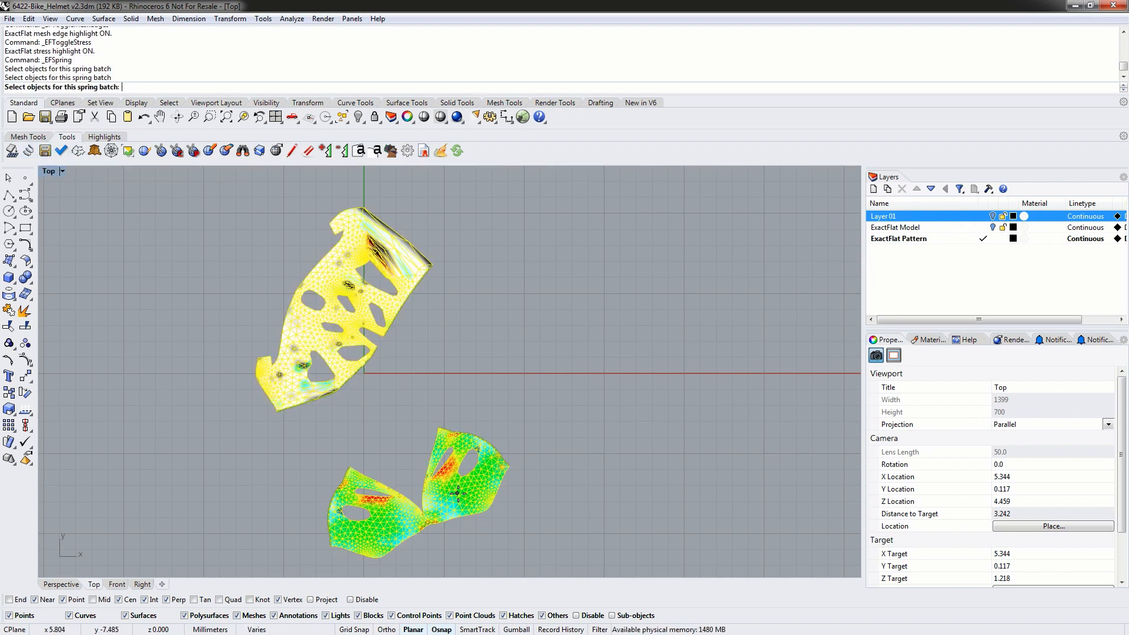
key(Return)
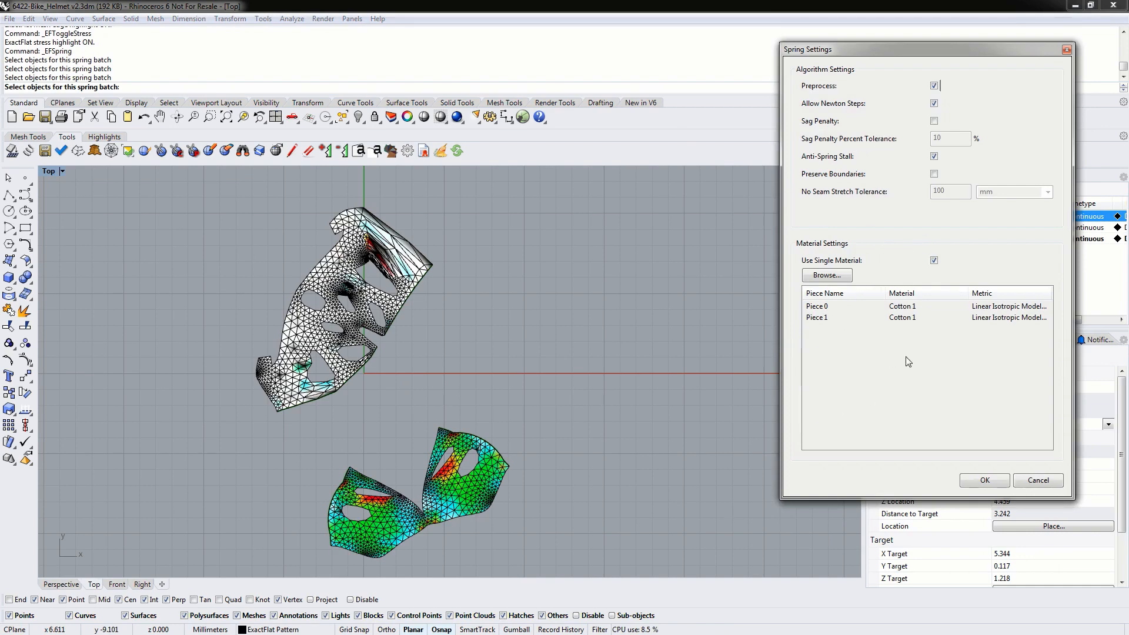
click(983, 480)
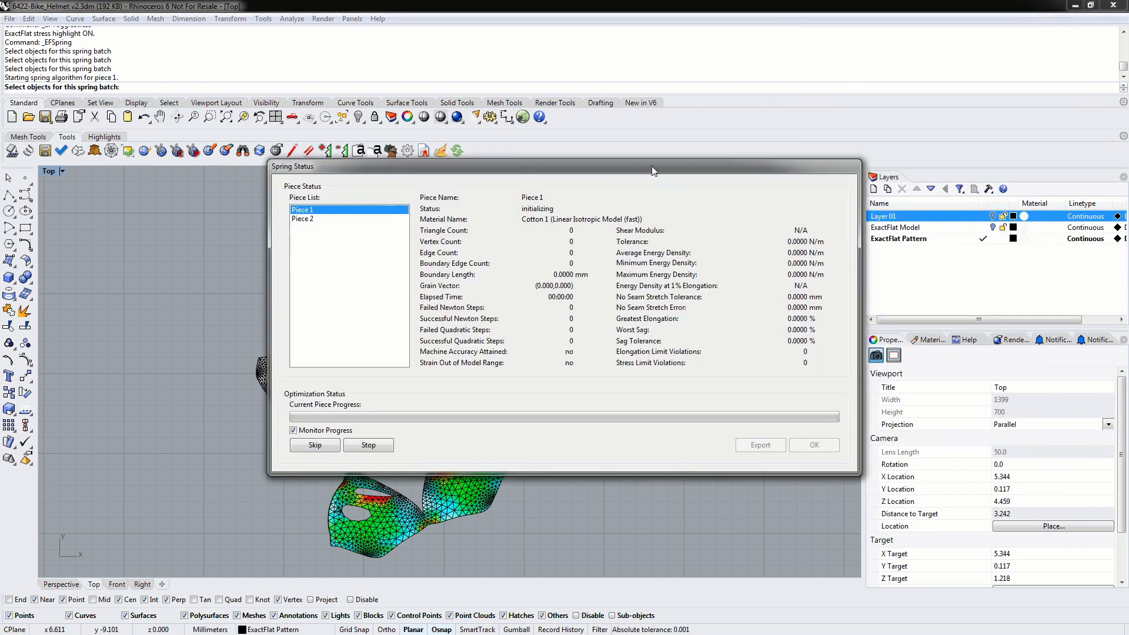
drag(651, 167, 891, 41)
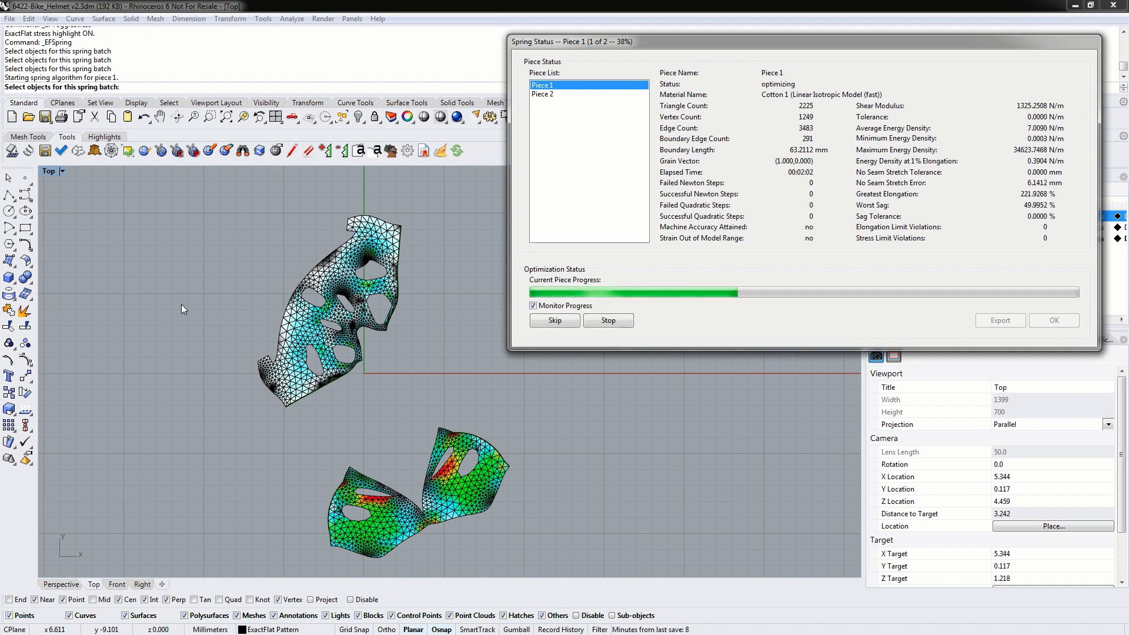
click(550, 322)
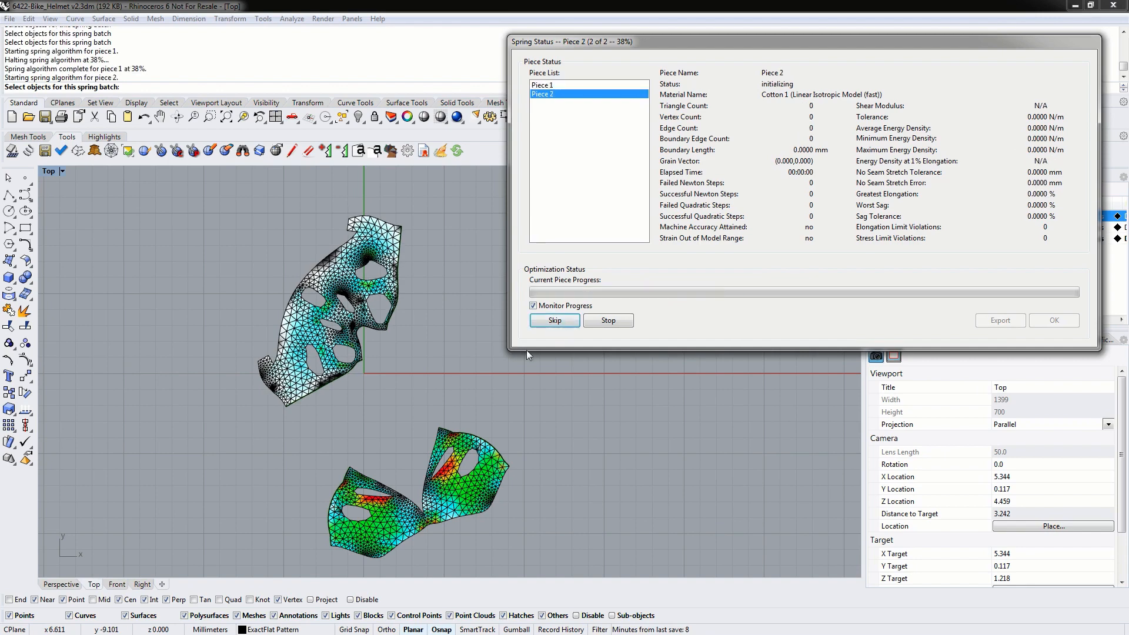